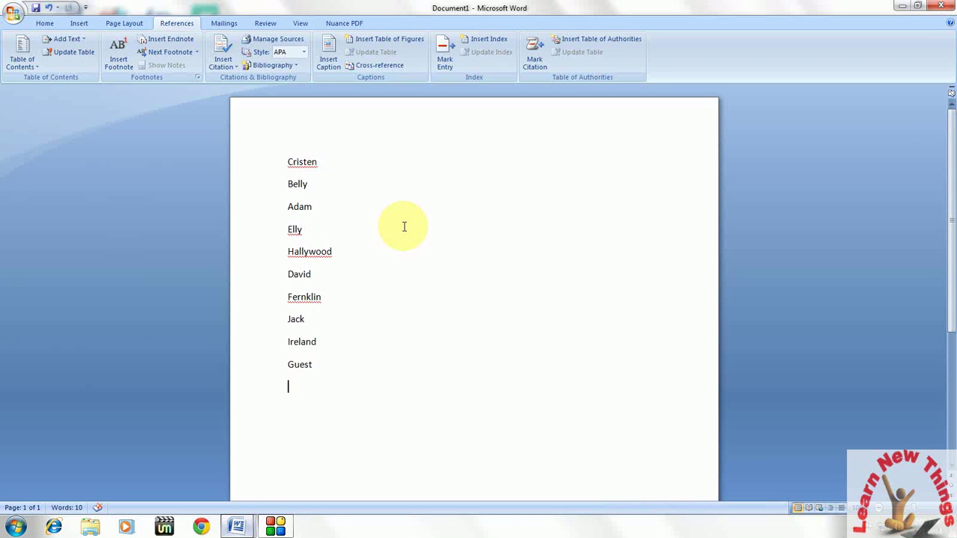
Step: Select the full list of ten names, from Cristen down to Guest
left_click(408, 187)
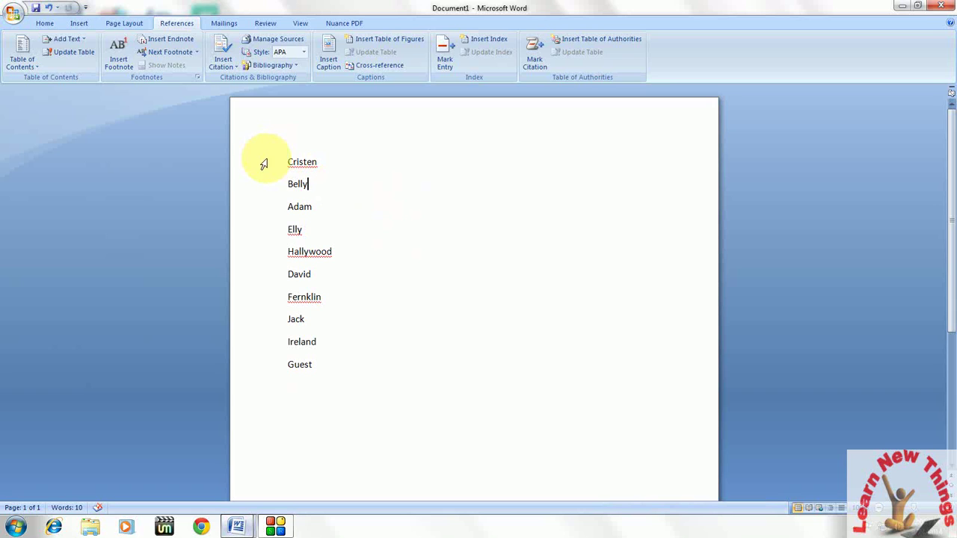
double_click(296, 163)
left_click(350, 367, "shift")
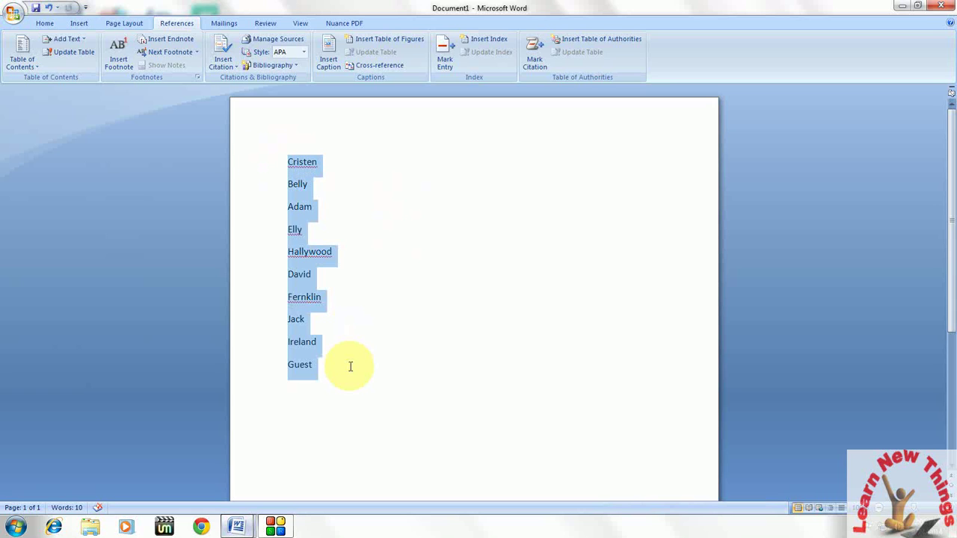
left_click(350, 366)
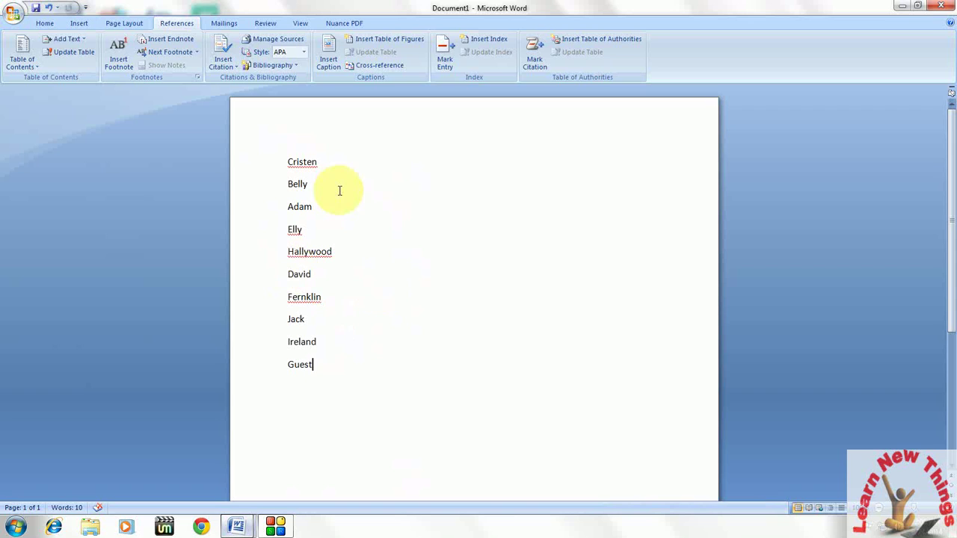
left_click_drag(284, 162, 327, 368)
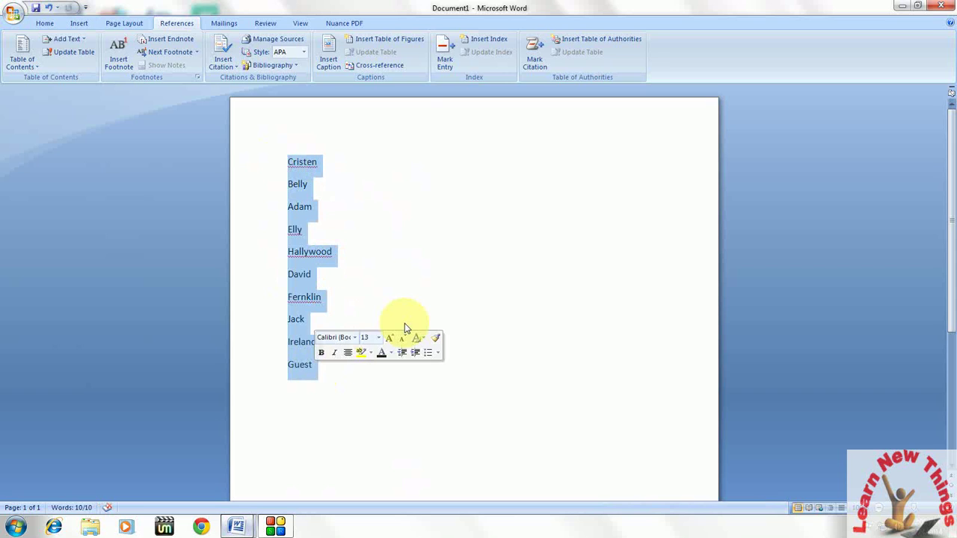
left_click(422, 274)
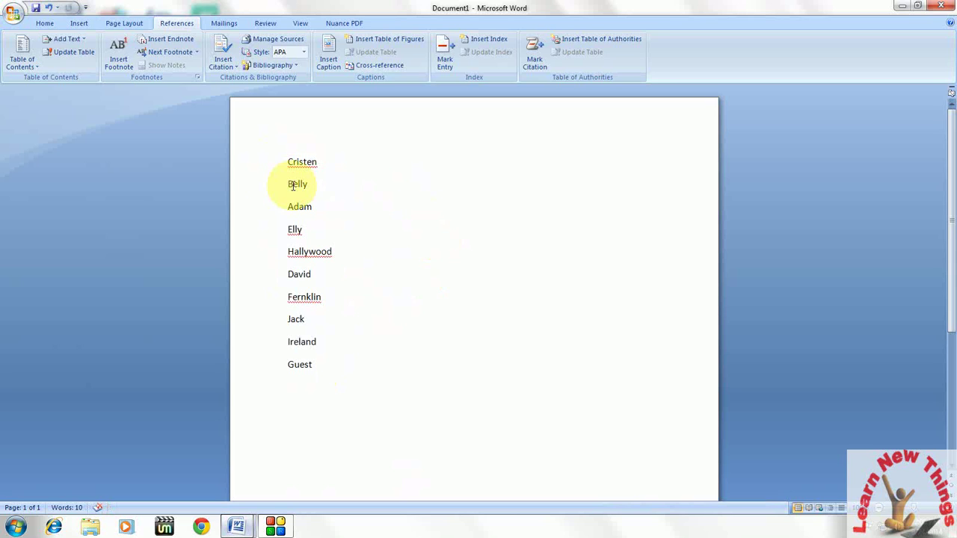
triple_click(270, 176)
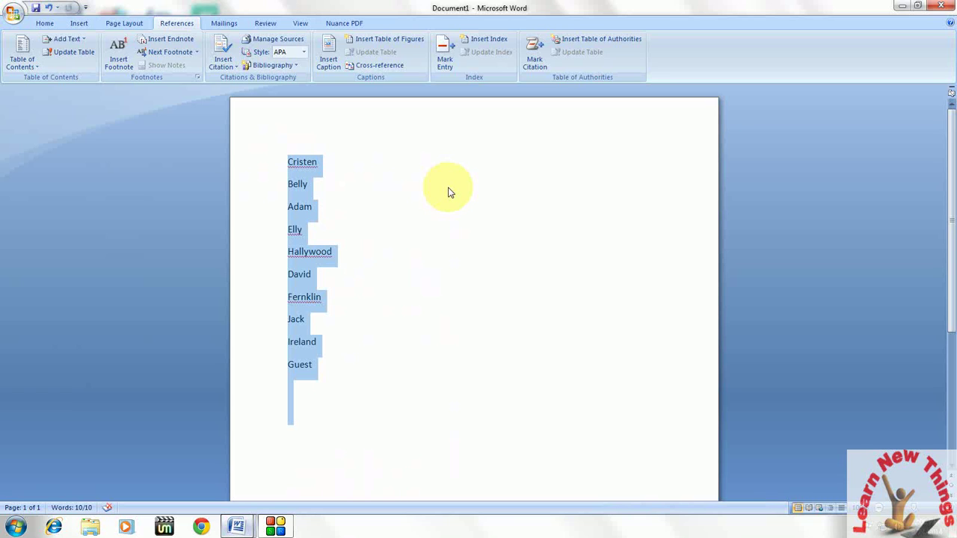
Step: Open the Sort Text dialog for the names with the Alt, A, S sequence
key("alt")
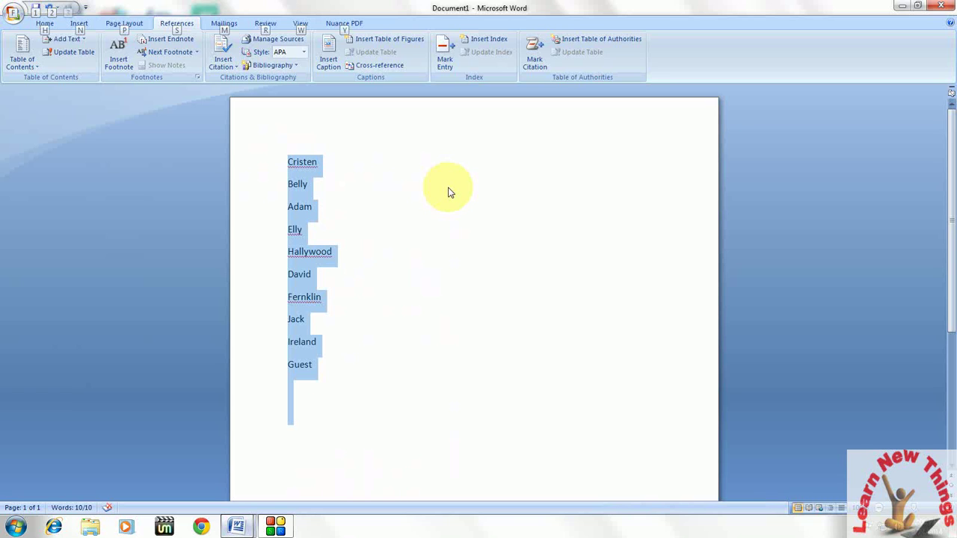
key("a")
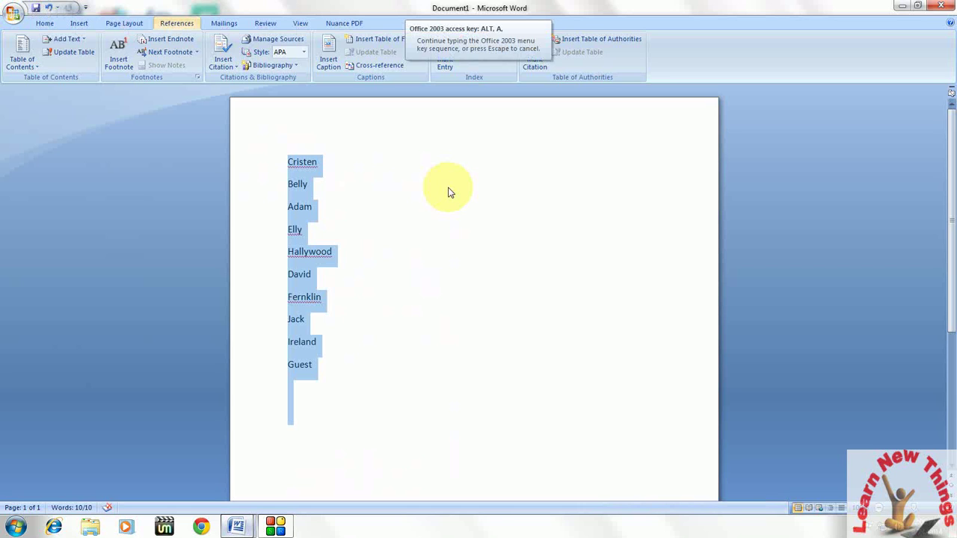
key("s")
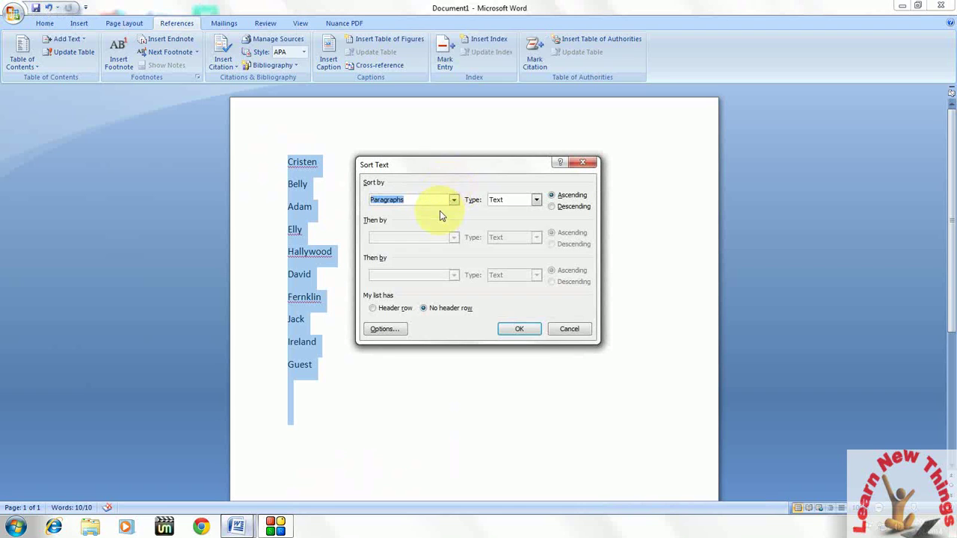
Step: Sort the names A–Z, remove the blank top line, then undo both changes
key("Return")
key("ctrl+Home")
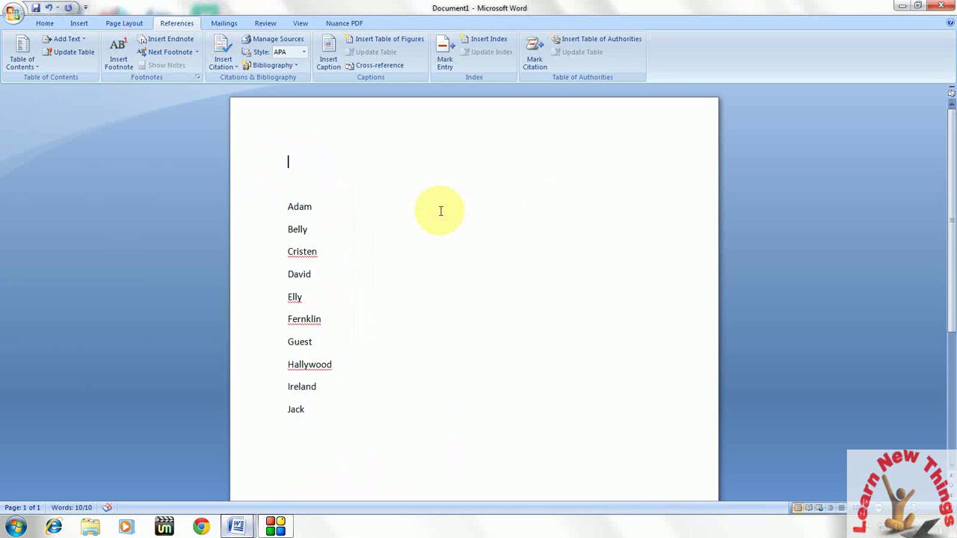
key("Delete")
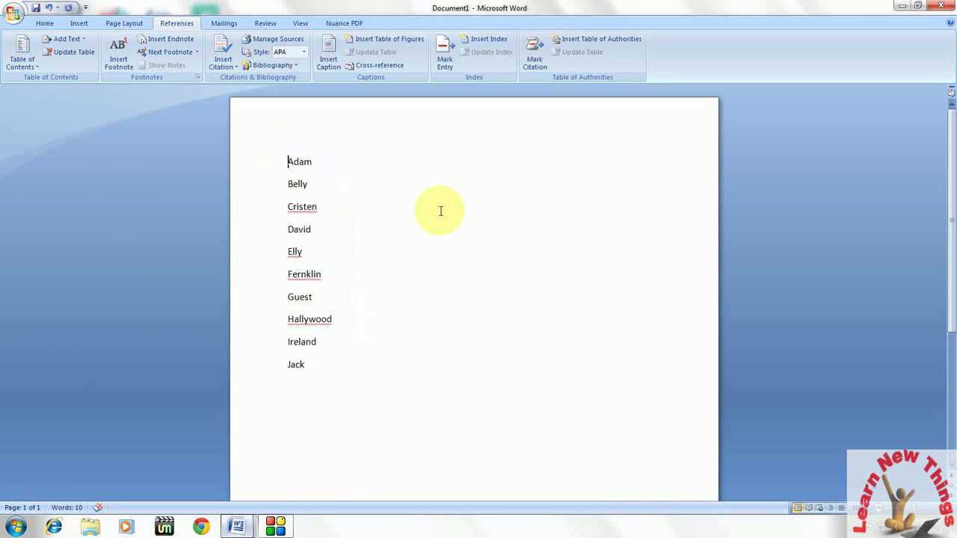
key("ctrl+z")
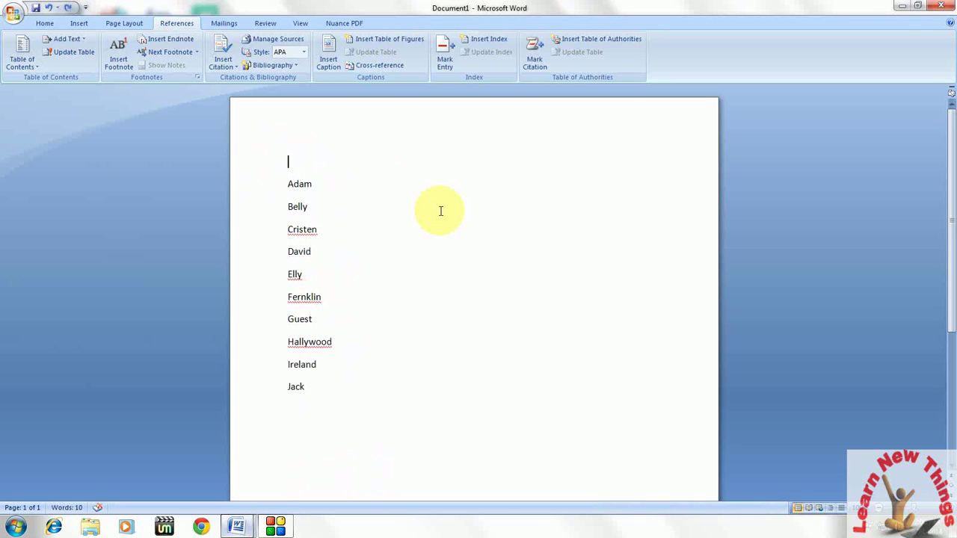
key("ctrl+z")
Step: Reselect the ten names, sort them A–Z in Sort Text, then undo the sort
key("ctrl+Home")
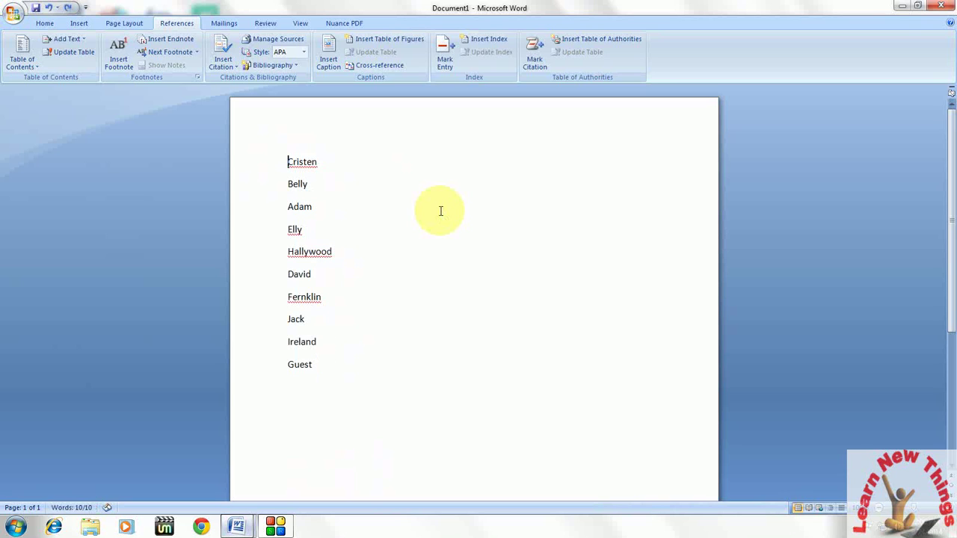
key("shift+Down")
key("shift+Down")
key("shift+Down")
key("shift+Down")
key("shift+Down")
key("shift+Down")
key("shift+Down")
key("shift+Down")
key("shift+Down")
key("shift+Down")
key("shift+Down")
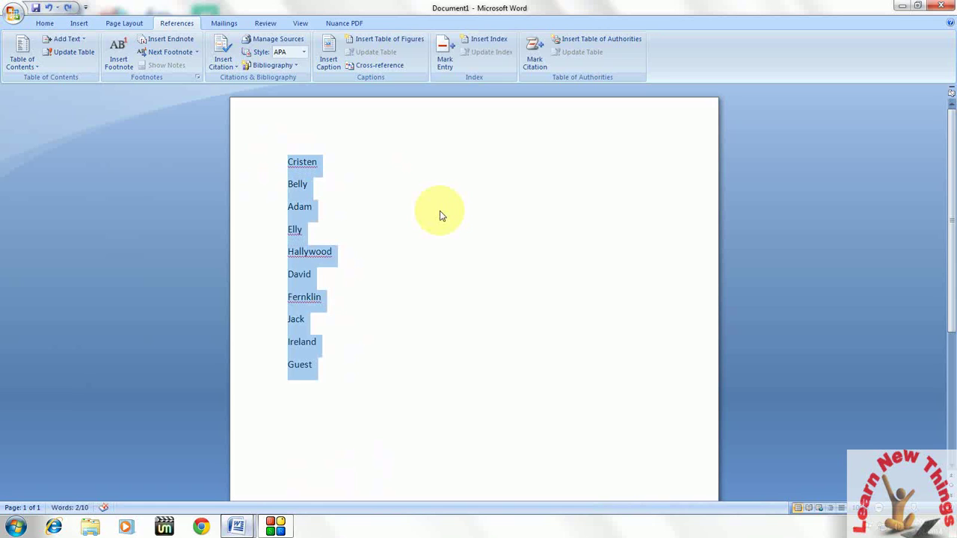
key("shift+Up")
key("alt")
key("a")
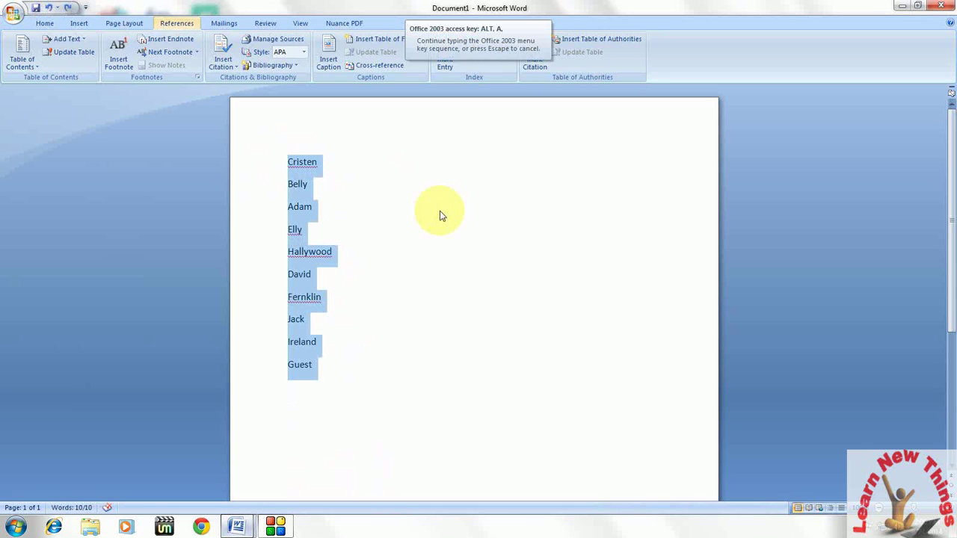
key("s")
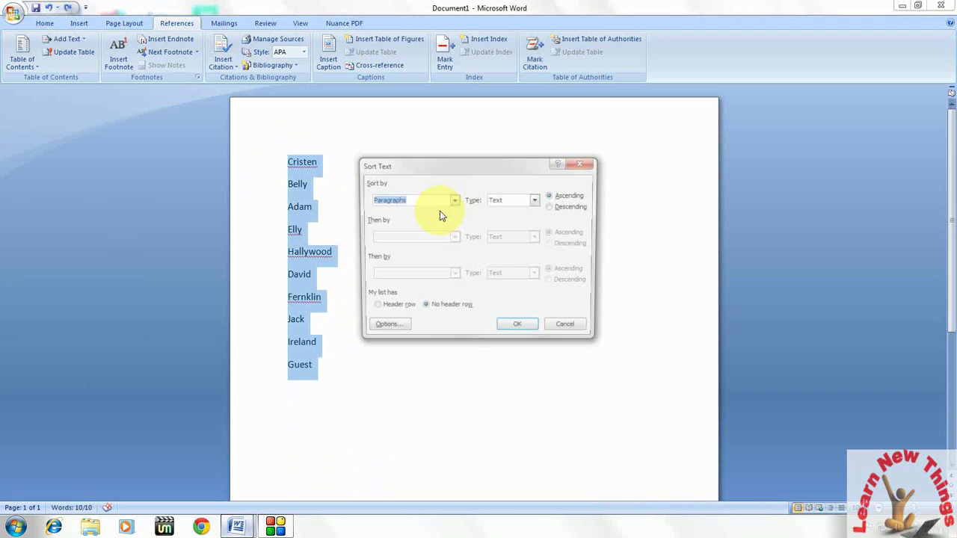
key("Return")
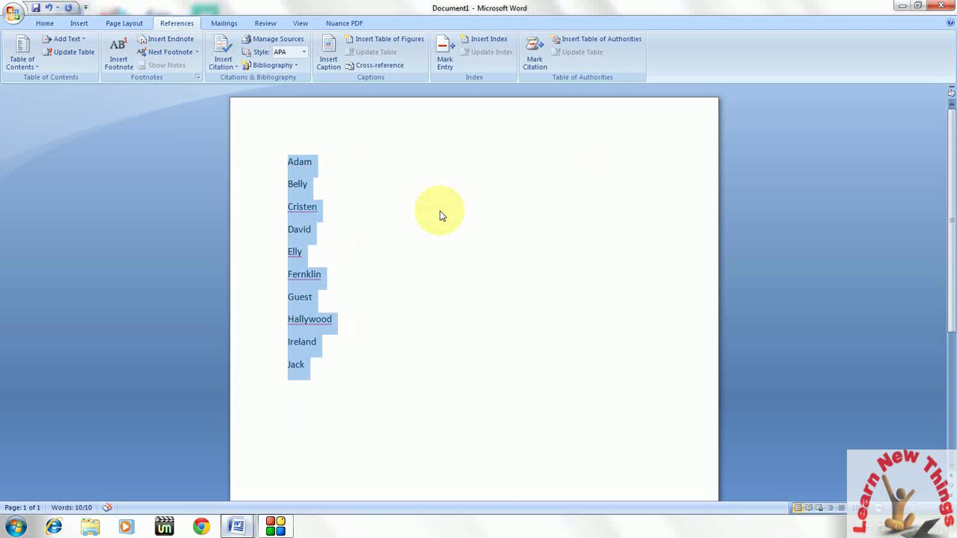
key("ctrl+z")
Step: Sort the ten names Descending, Jack to Adam, then undo that sort
key("Left")
key("shift+Down")
key("shift+Down")
key("shift+Down")
key("shift+Down")
key("shift+Down")
key("shift+Down")
key("shift+Down")
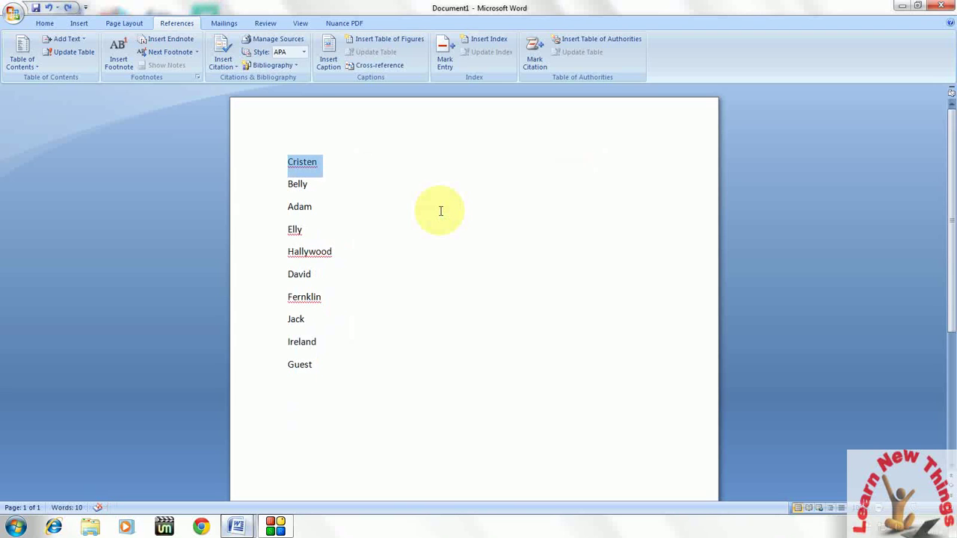
key("shift+Down")
key("shift+Down")
key("shift+Down")
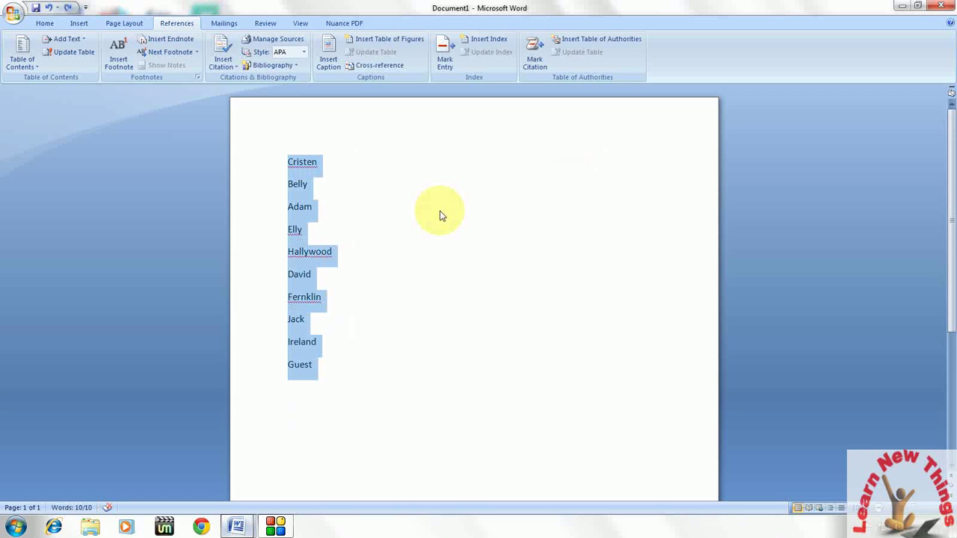
key("alt")
key("a")
key("s")
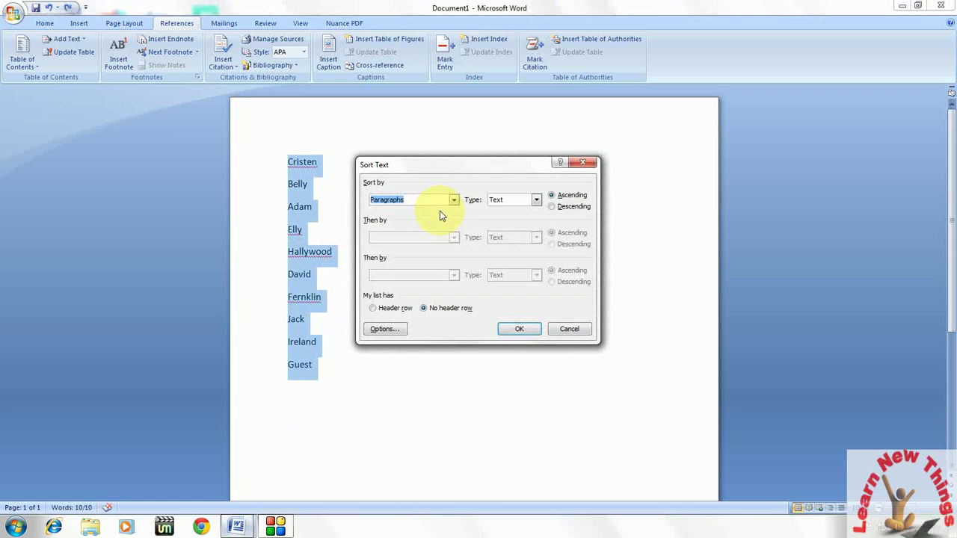
left_click(570, 207)
left_click(520, 330)
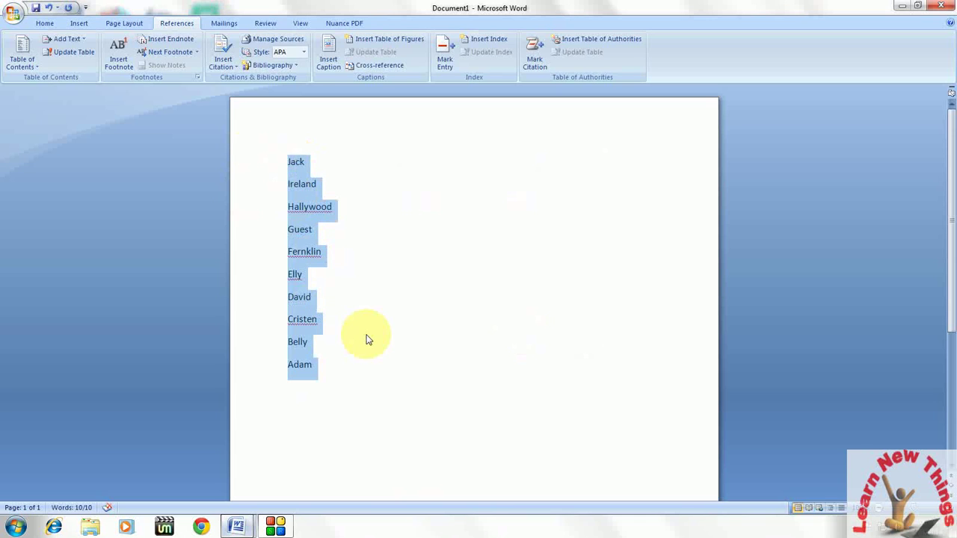
key("ctrl+z")
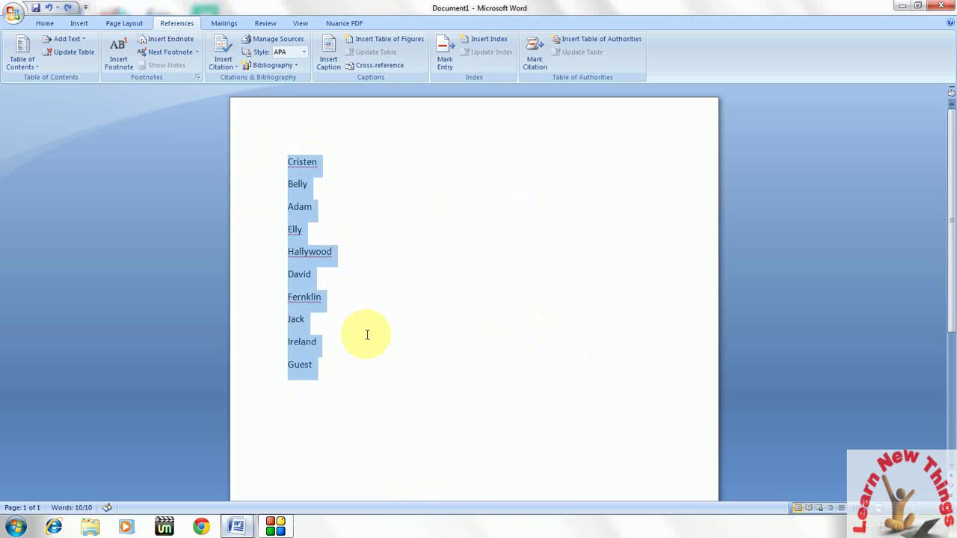
Step: Undo the descending sort and reselect all names from Cristen to Guest
key("Left")
key("ctrl+z")
key("ctrl+z")
key("ctrl+z")
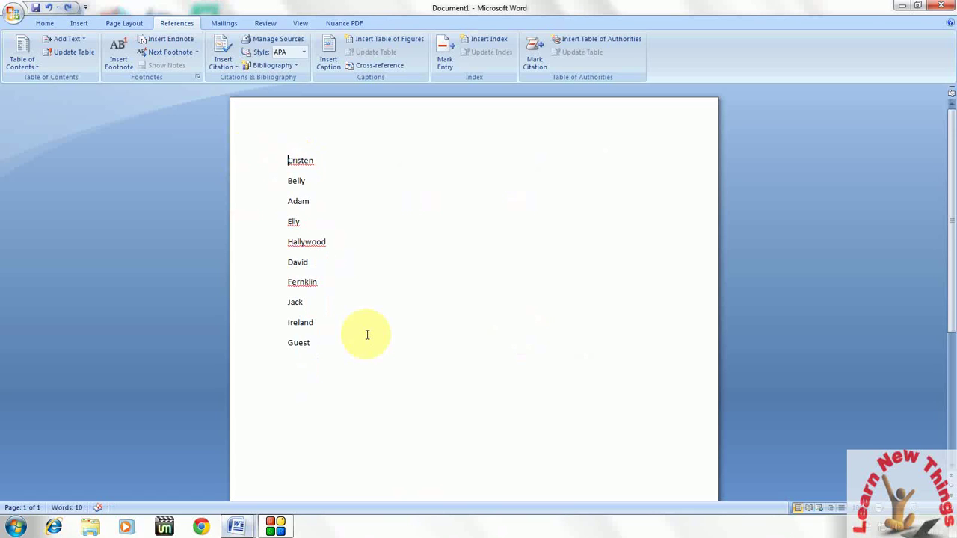
key("ctrl+Home")
key("shift+Down")
key("shift+Down")
key("shift+Down")
key("shift+Down")
key("shift+Down")
key("shift+Down")
key("shift+Down")
key("shift+Down")
key("shift+Down")
key("shift+Down")
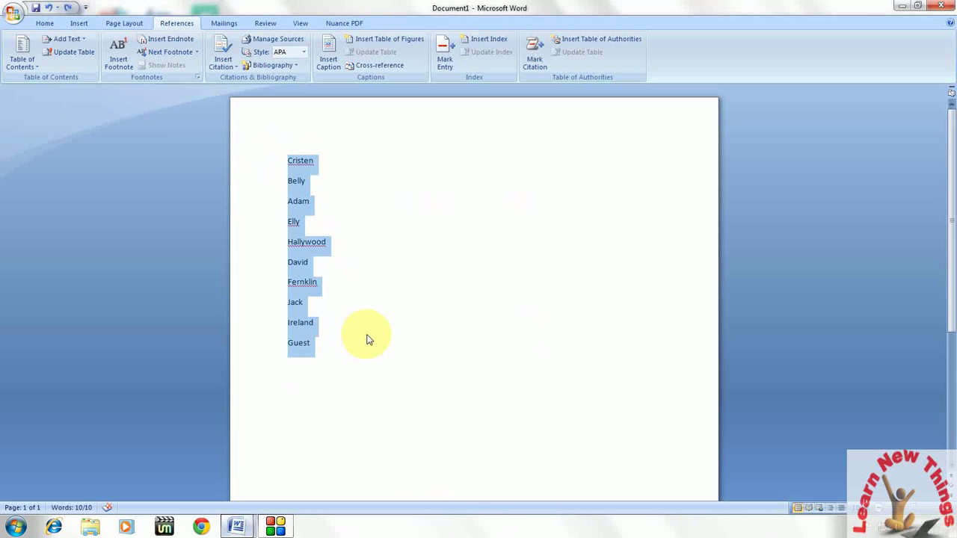
left_click(41, 29)
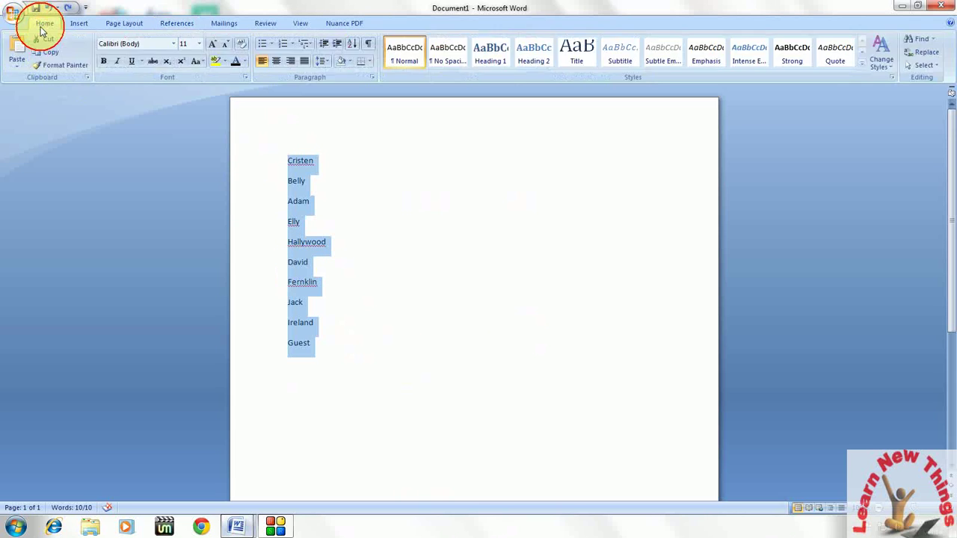
left_click(354, 45)
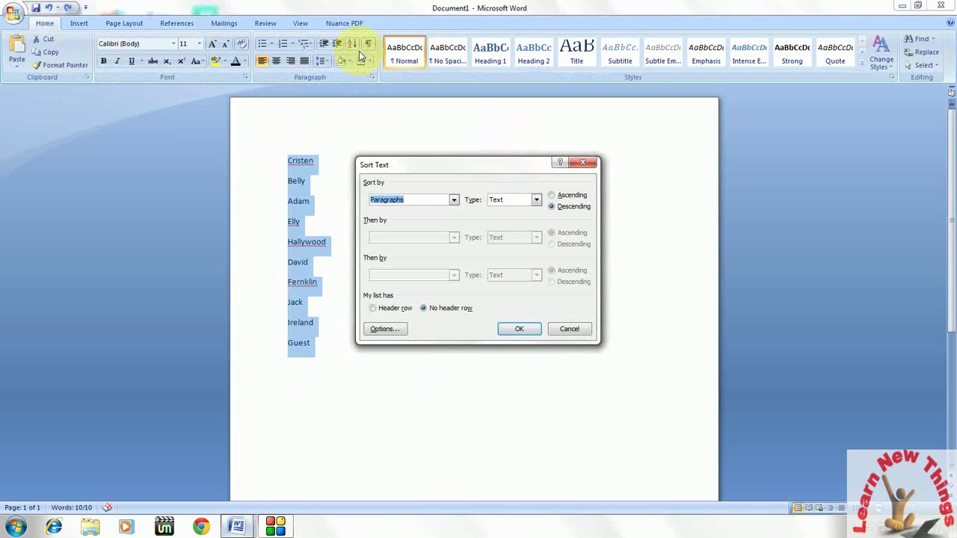
key("Escape")
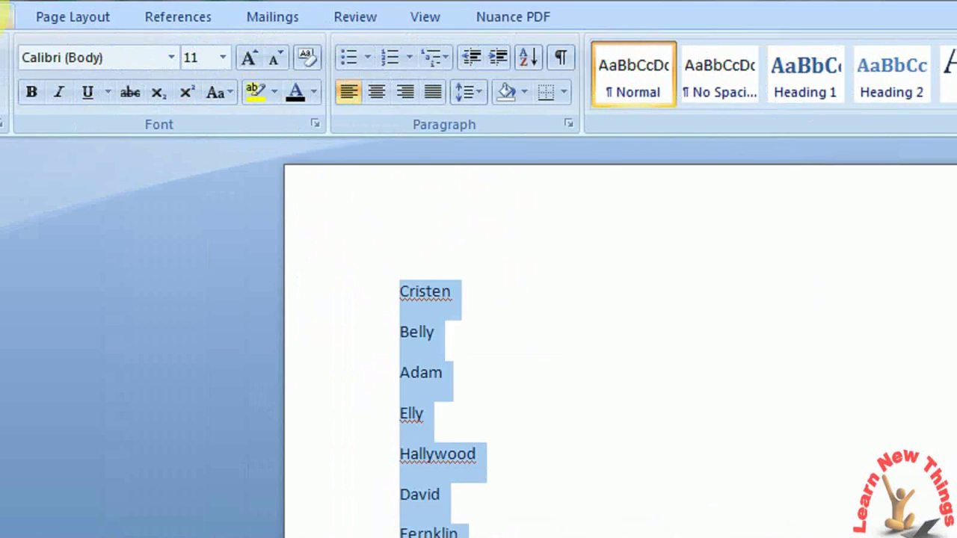
left_click(37, 43)
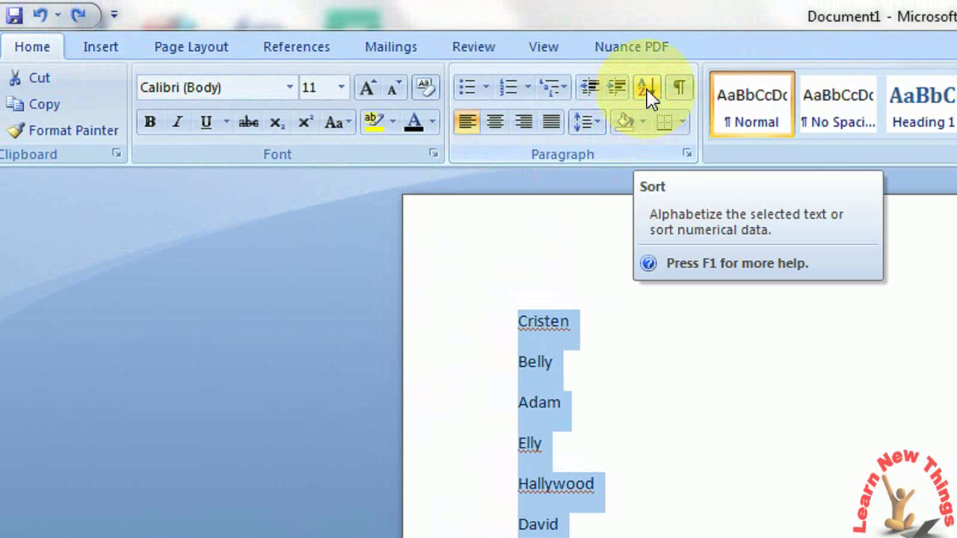
Step: Sort the names Ascending in Sort Text, so Adam comes first and Jack last
left_click(646, 91)
left_click(947, 416)
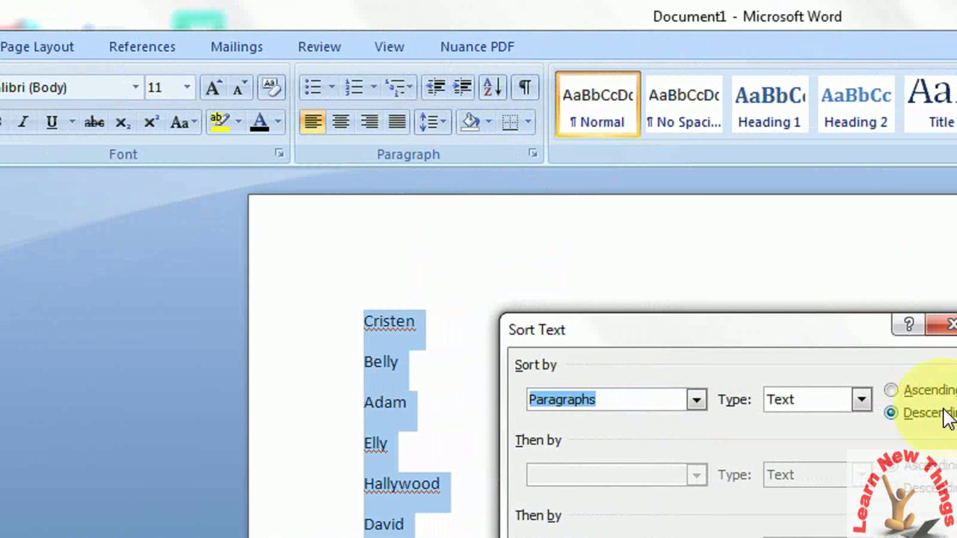
left_click(876, 392)
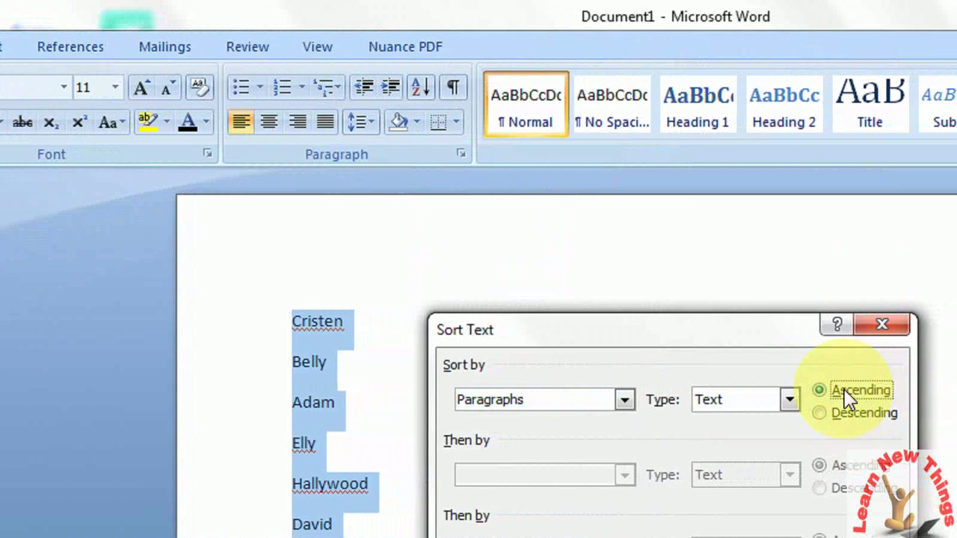
left_click(906, 418)
left_click(823, 391)
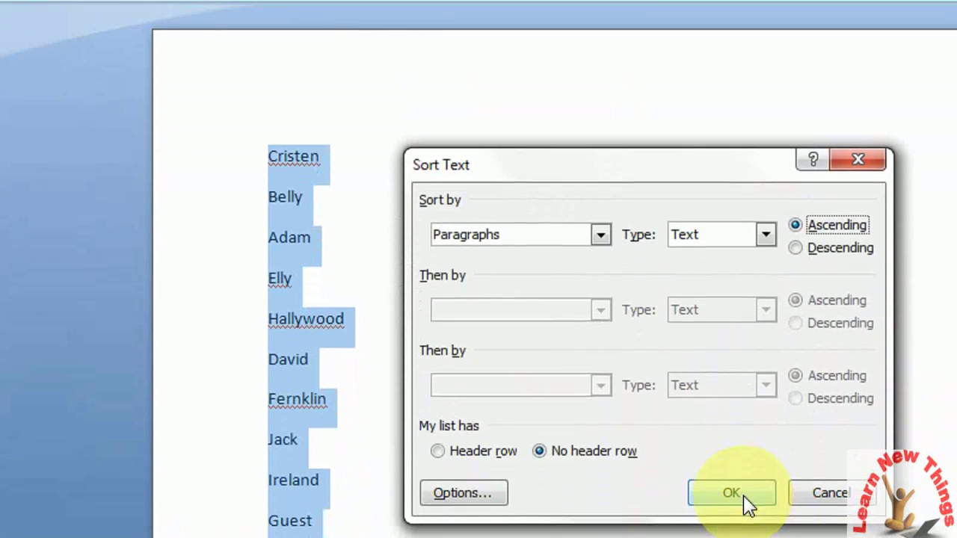
left_click(744, 502)
Step: Deselect the list and switch to Document2 with its six excavation paragraphs
left_click(568, 264)
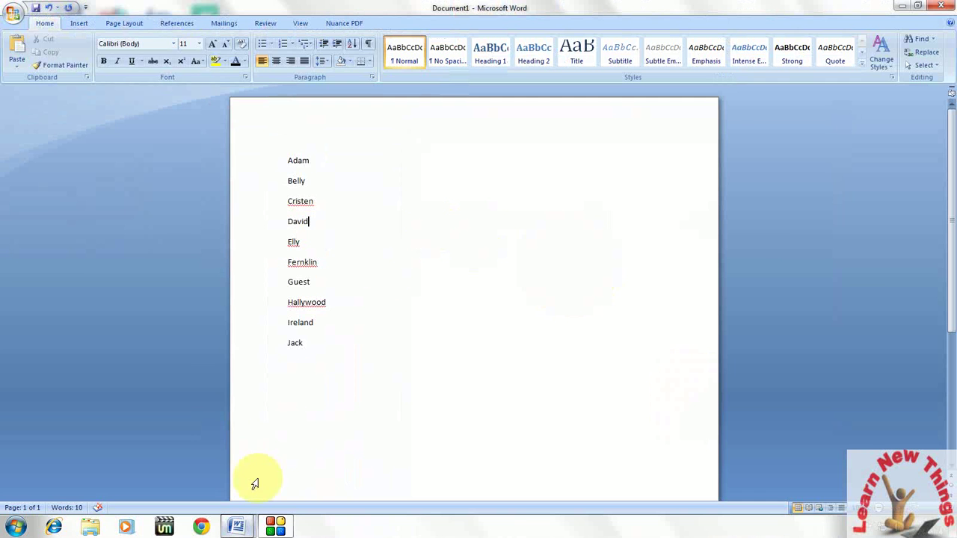
mouse_move(238, 525)
left_click(299, 487)
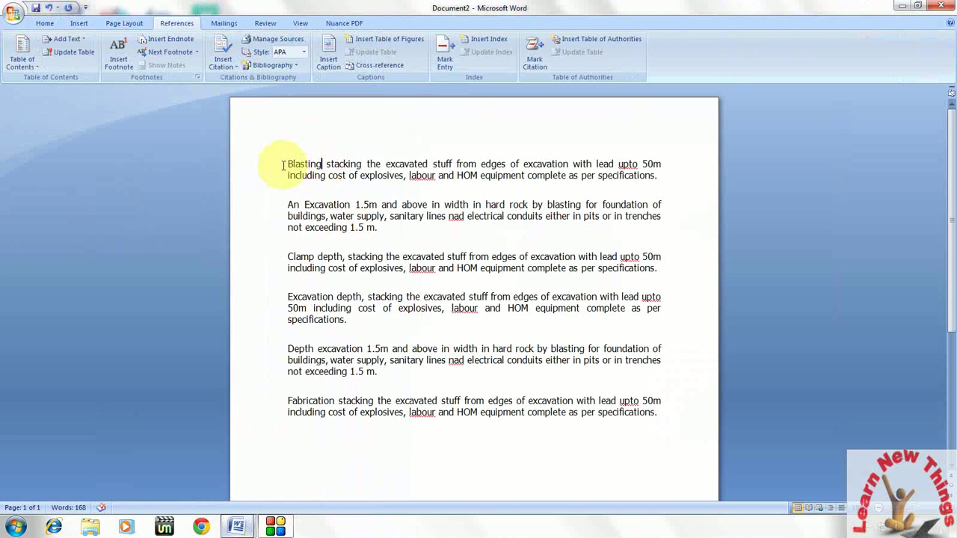
left_click_drag(287, 164, 508, 404)
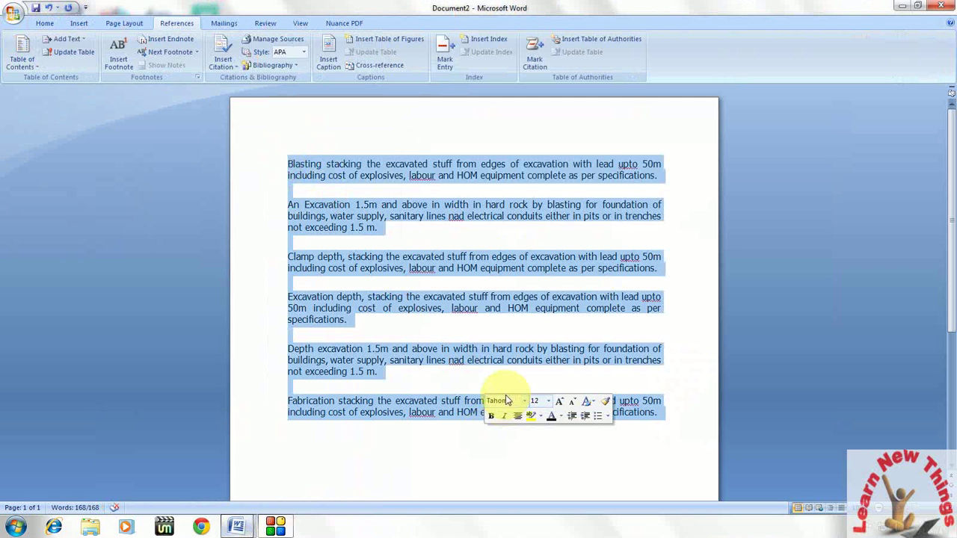
left_click(327, 172)
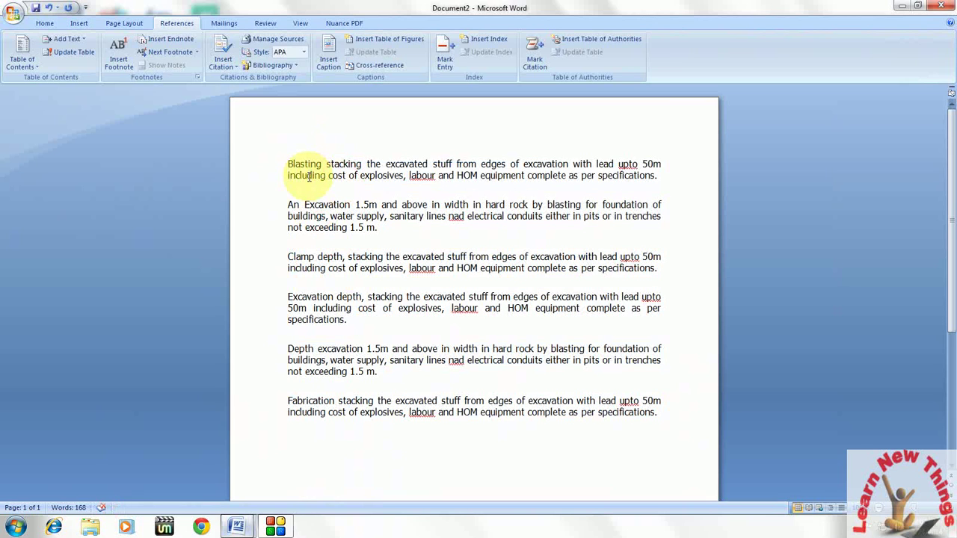
left_click(662, 178)
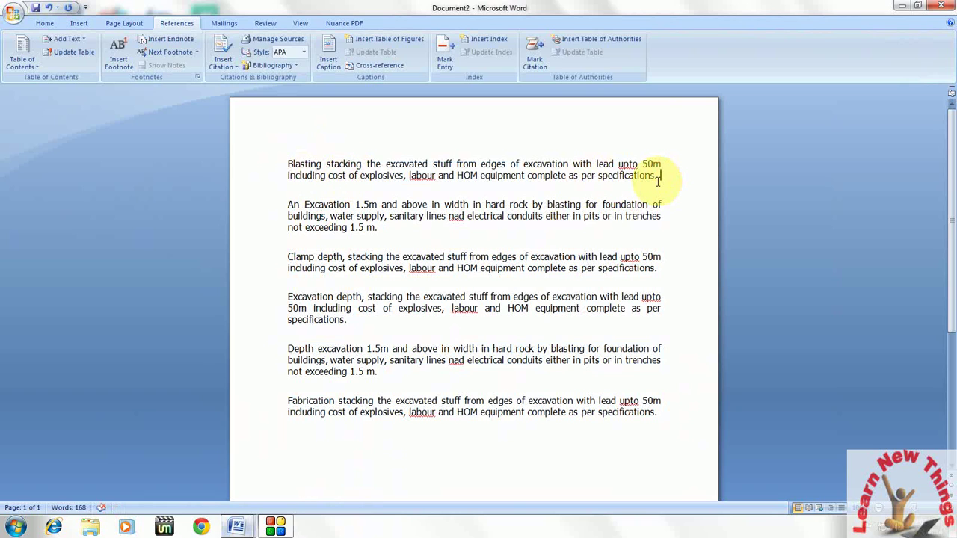
left_click(475, 193)
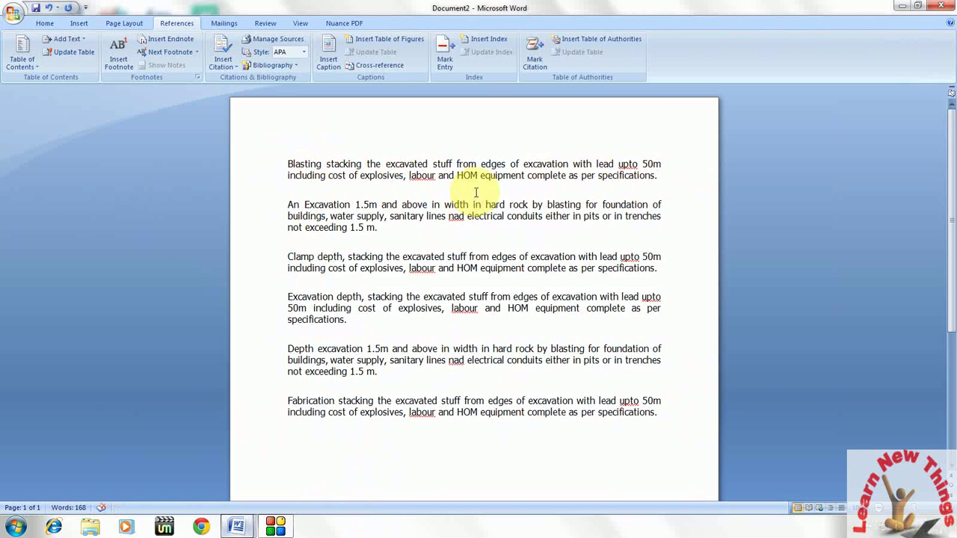
key("Delete")
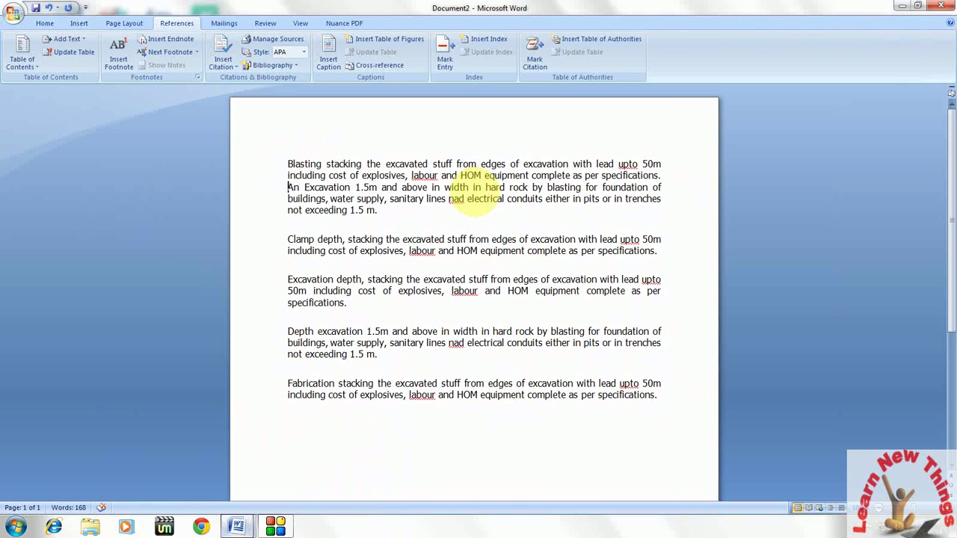
key("ctrl+Up")
key("shift+Down")
key("shift+Down")
key("shift+Down")
key("shift+Down")
key("shift+Down")
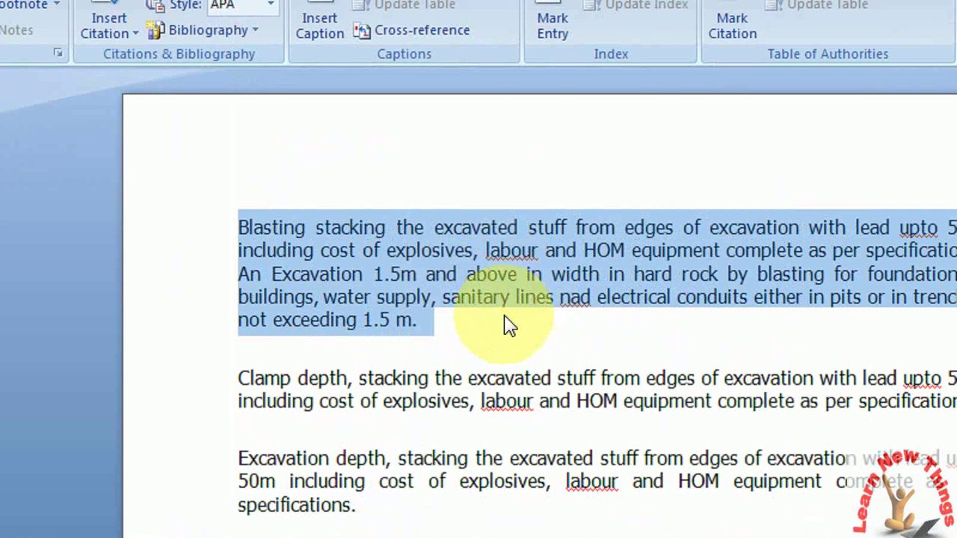
left_click(433, 203)
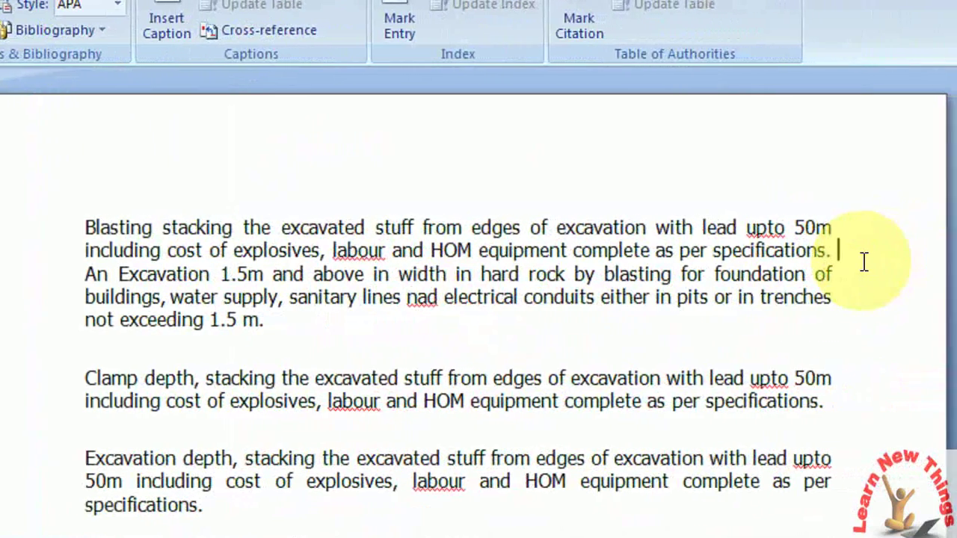
left_click(856, 261)
key("Return")
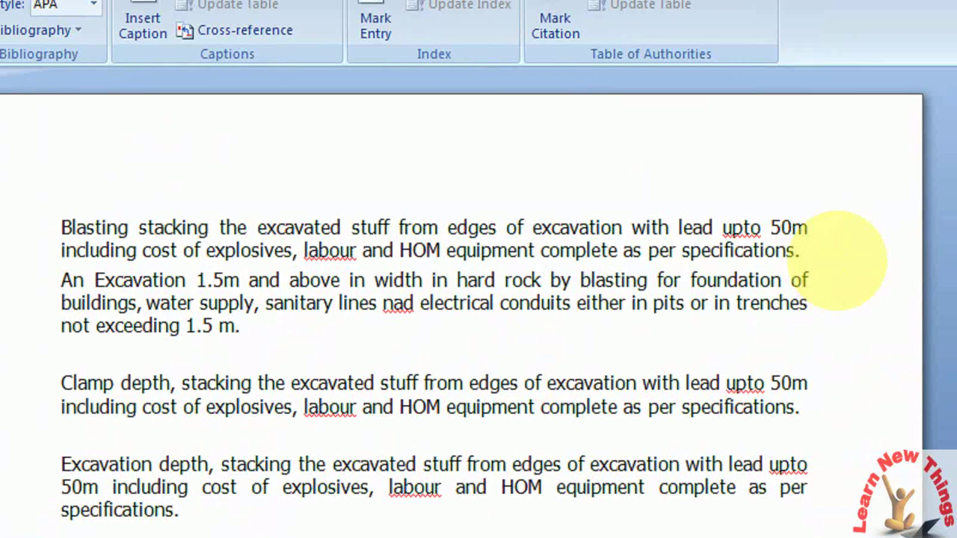
key("Return")
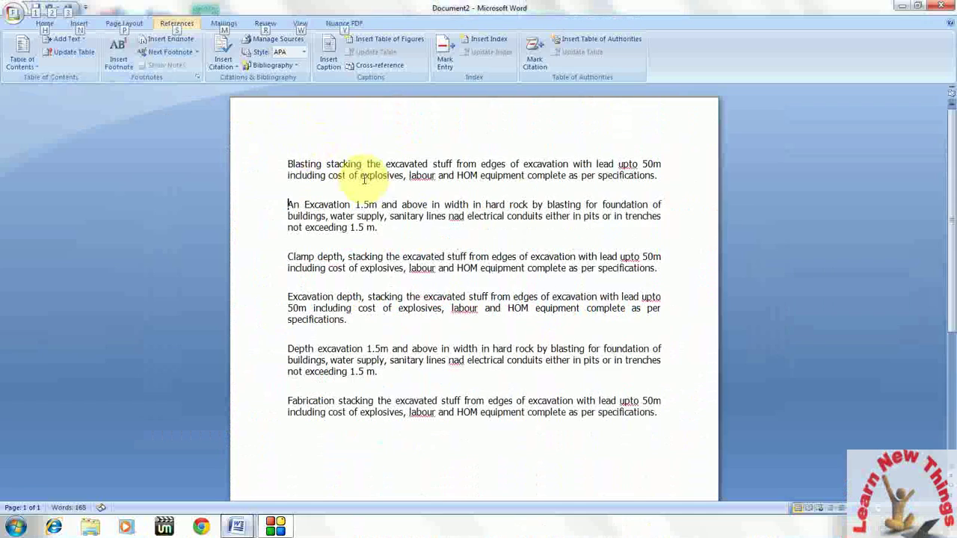
Step: Select all six paragraphs and sort them A–Z with the default Sort Text settings
double_click(196, 121)
key("shift+Down")
key("shift+Down")
key("shift+Down")
key("shift+Down")
key("shift+Down")
key("shift+Down")
key("shift+Down")
key("shift+Down")
key("shift+Down")
key("shift+Down")
key("shift+Down")
key("shift+Down")
key("shift+Down")
key("shift+Down")
key("shift+Down")
key("shift+Down")
key("shift+Down")
key("shift+Down")
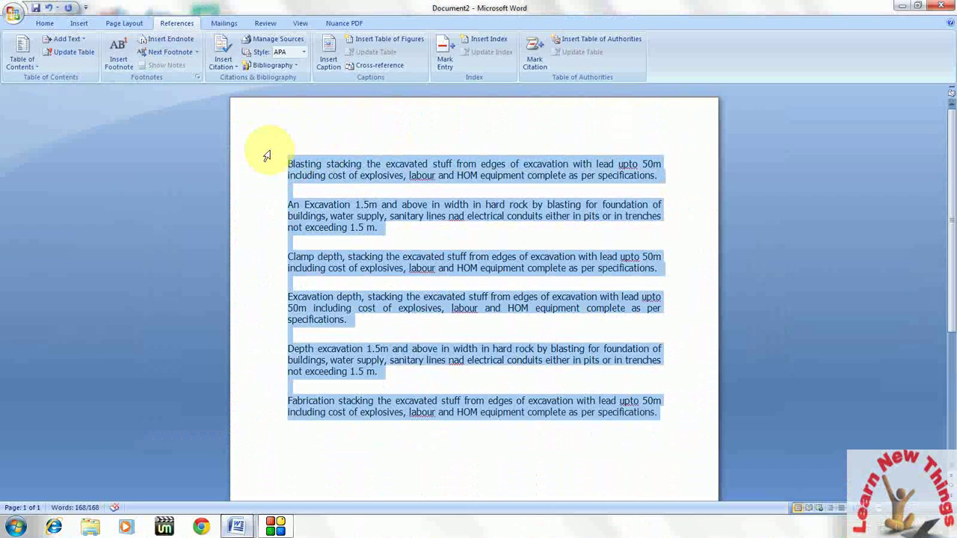
key("alt+a")
key("s")
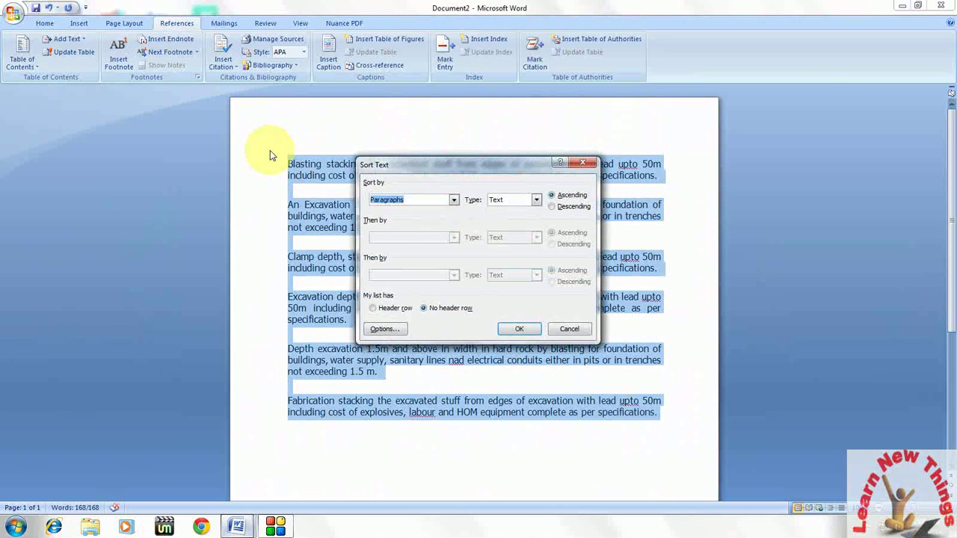
key("Return")
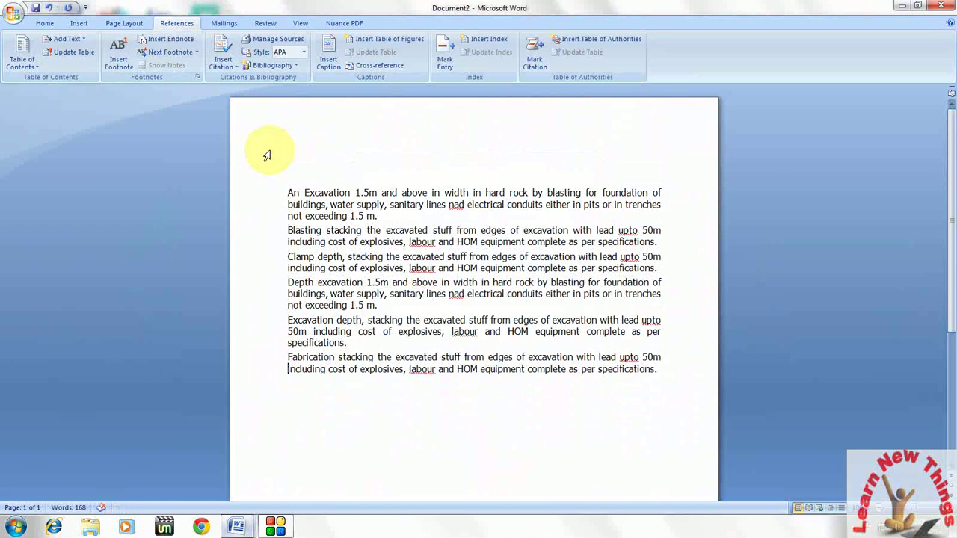
Step: Select the whole document and sort the paragraphs Descending, Fabrication first
key("alt")
key("ctrl+a")
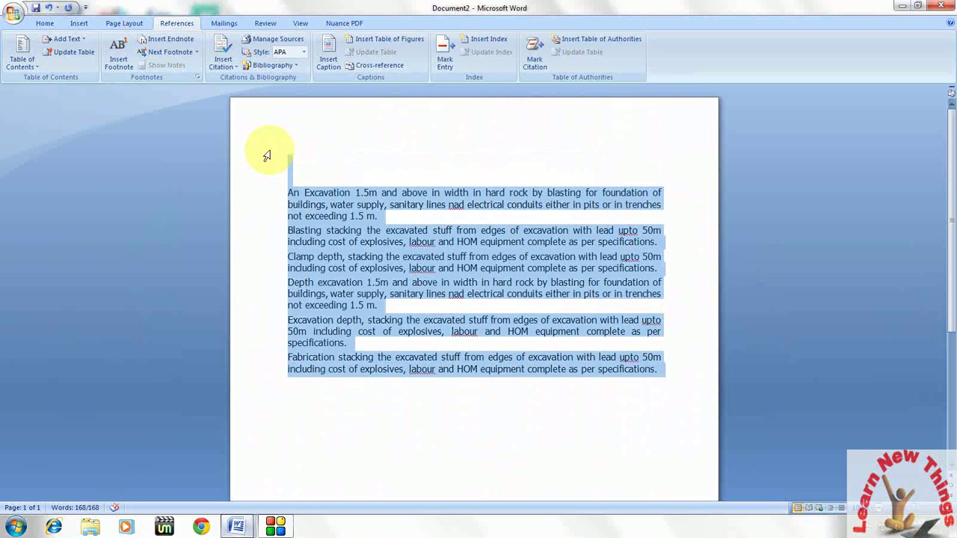
key("a")
key("s")
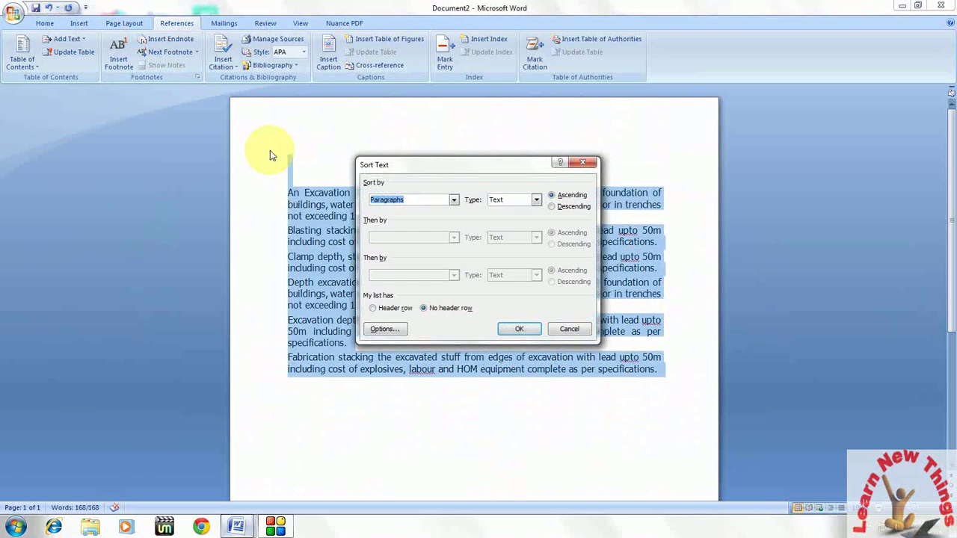
left_click(554, 208)
left_click(517, 329)
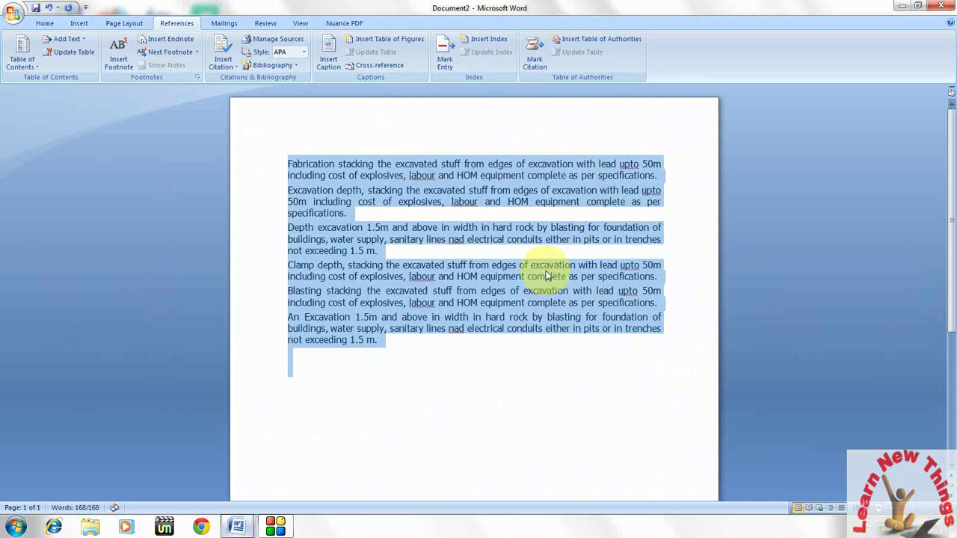
key("ctrl+Home")
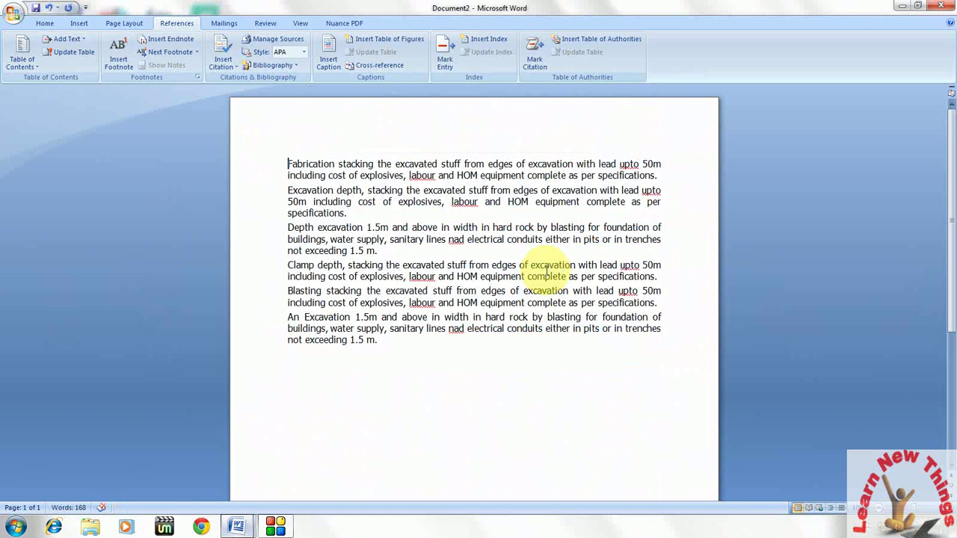
key("ctrl+a")
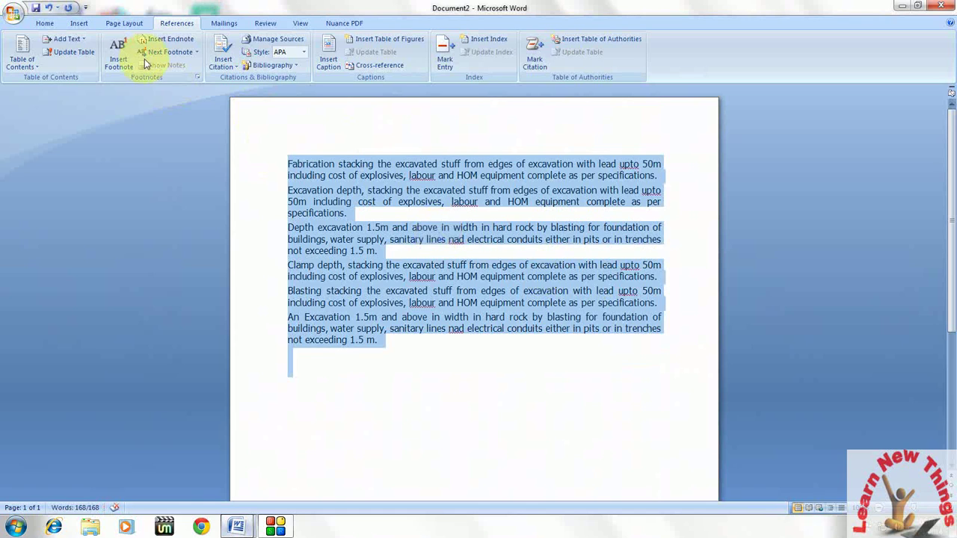
Step: Sort the selected paragraphs Ascending from the Home tab's Sort button, An Excavation first
left_click(45, 23)
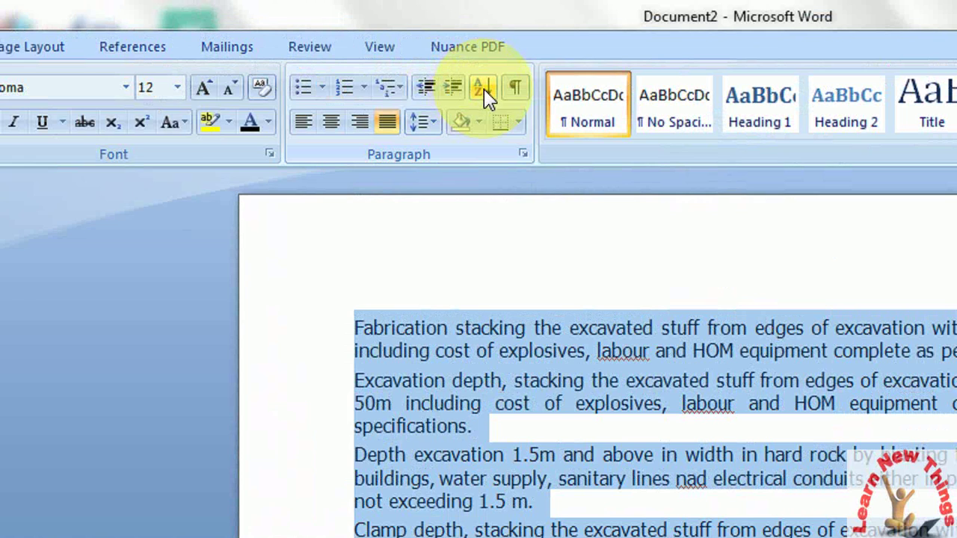
left_click(484, 89)
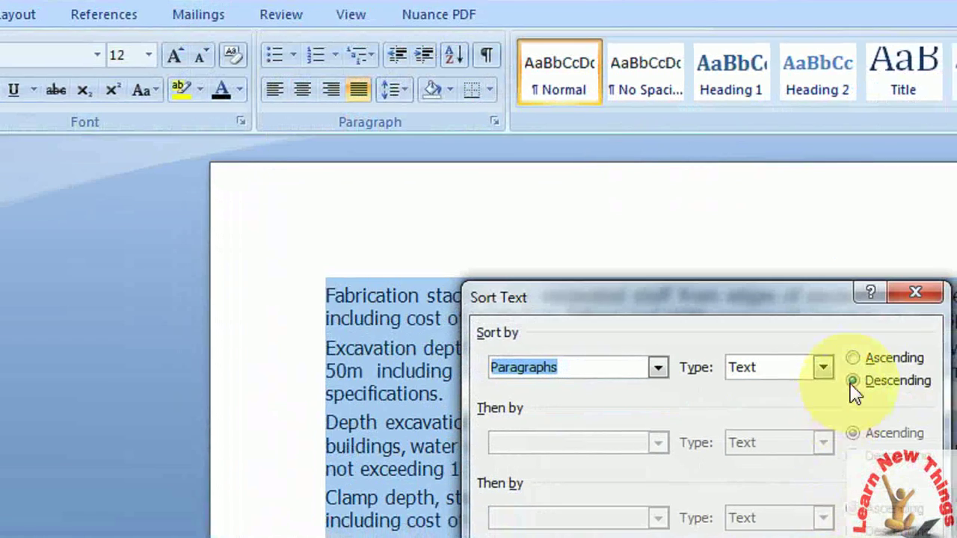
left_click(853, 359)
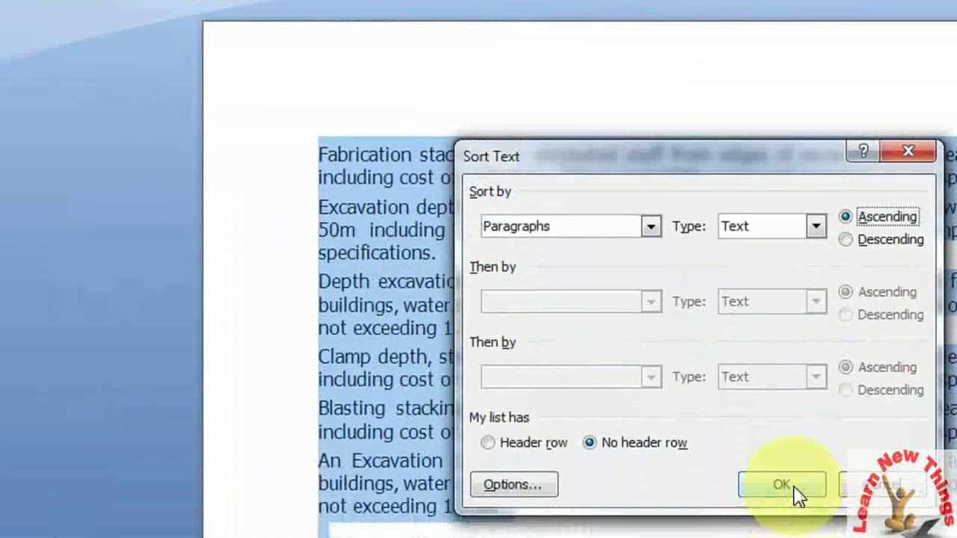
left_click(798, 495)
key("ctrl+z")
key("ctrl+y")
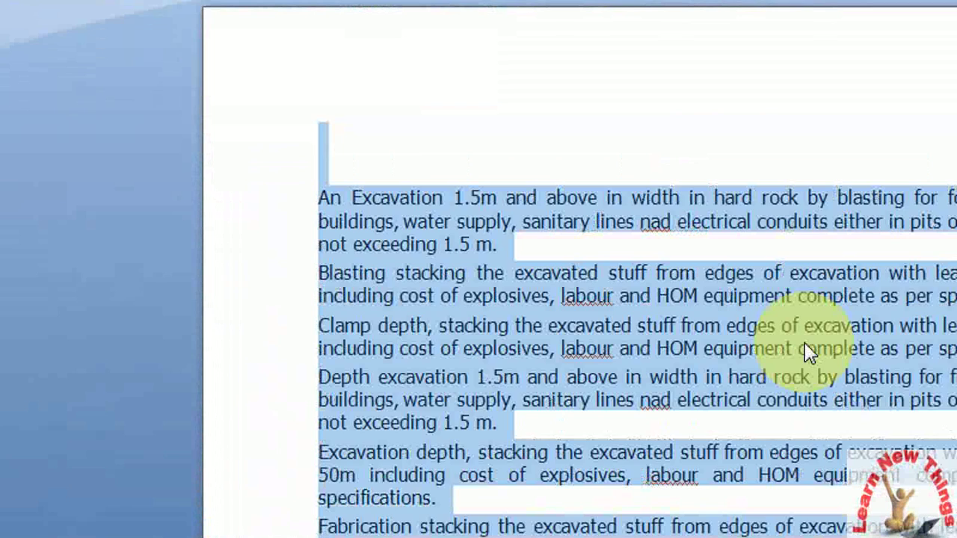
key("ctrl+Home")
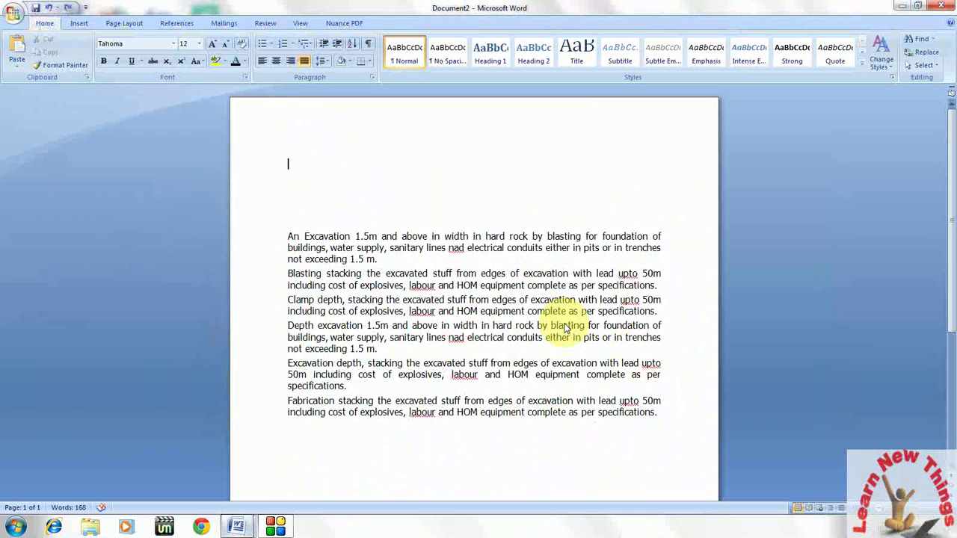
Step: Bring Document1 with the A–Z name list back from the Word taskbar previews
mouse_move(238, 522)
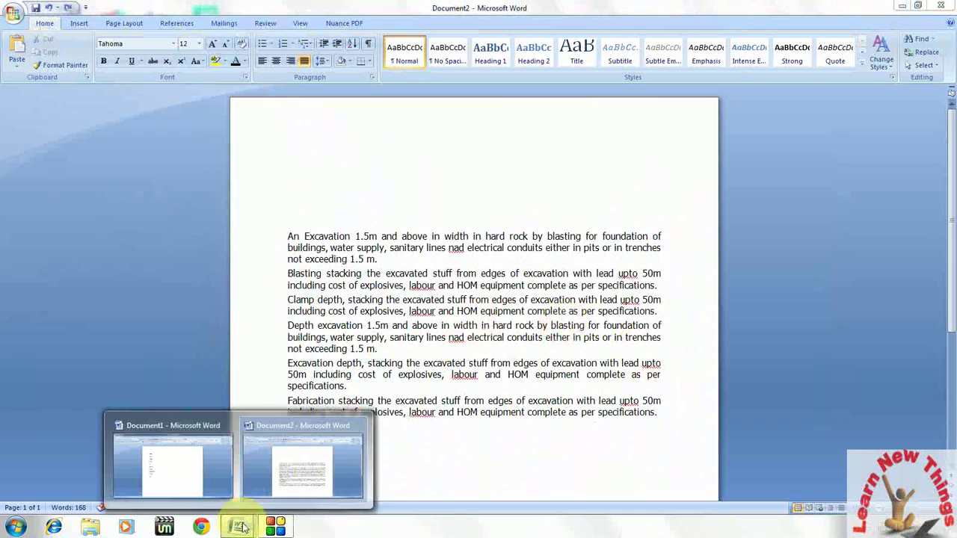
left_click(184, 478)
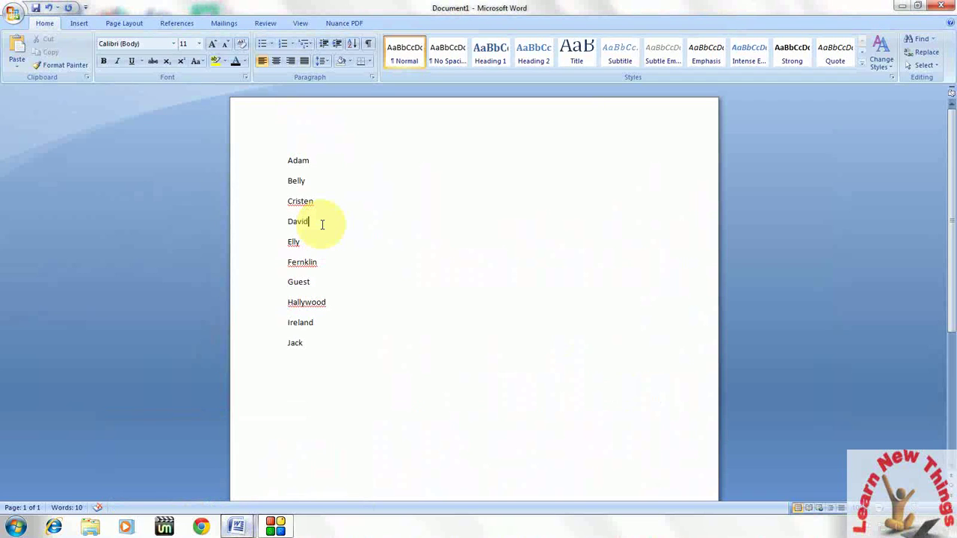